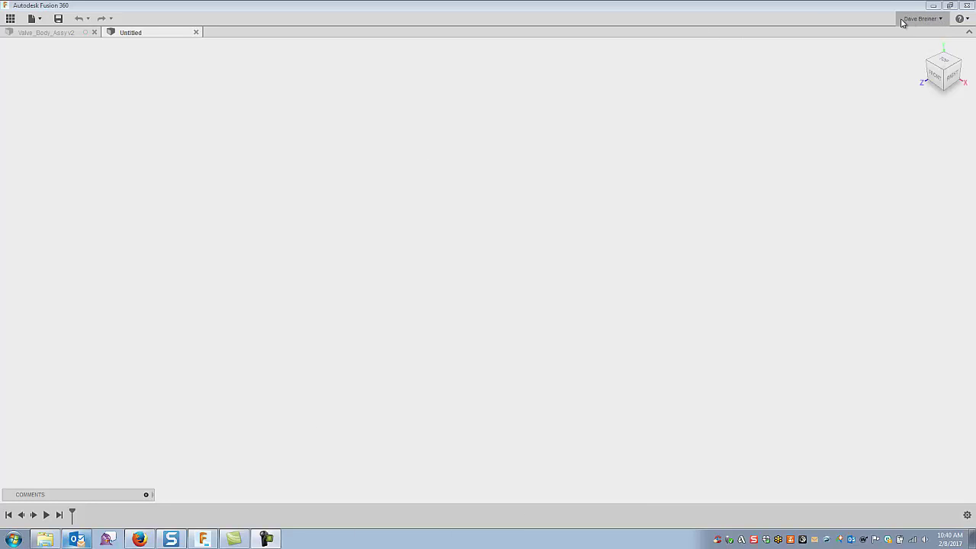
Step: Open the Preferences and examine the choices for user language, default modeling orientation, pan/zoom/orbit shortcuts and default orbit type
left_click(941, 20)
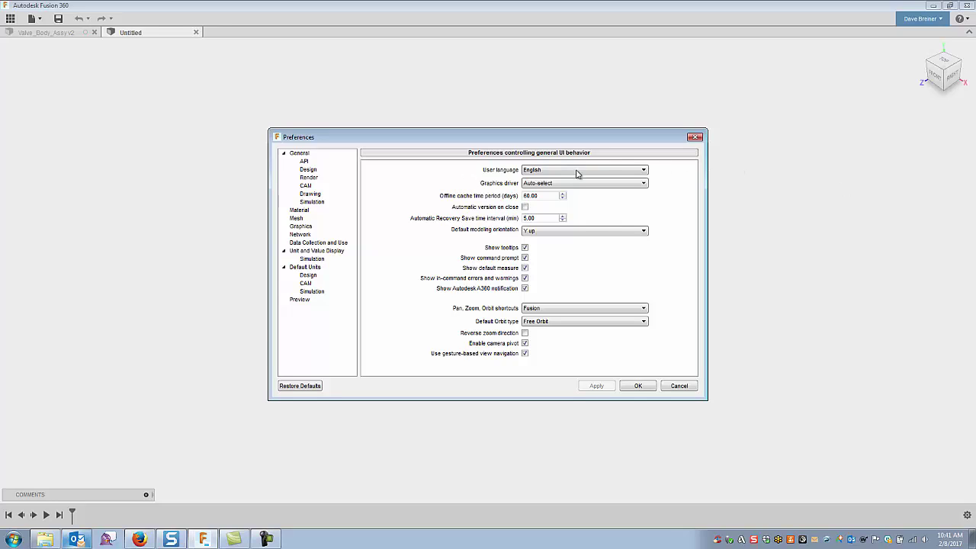
left_click(644, 172)
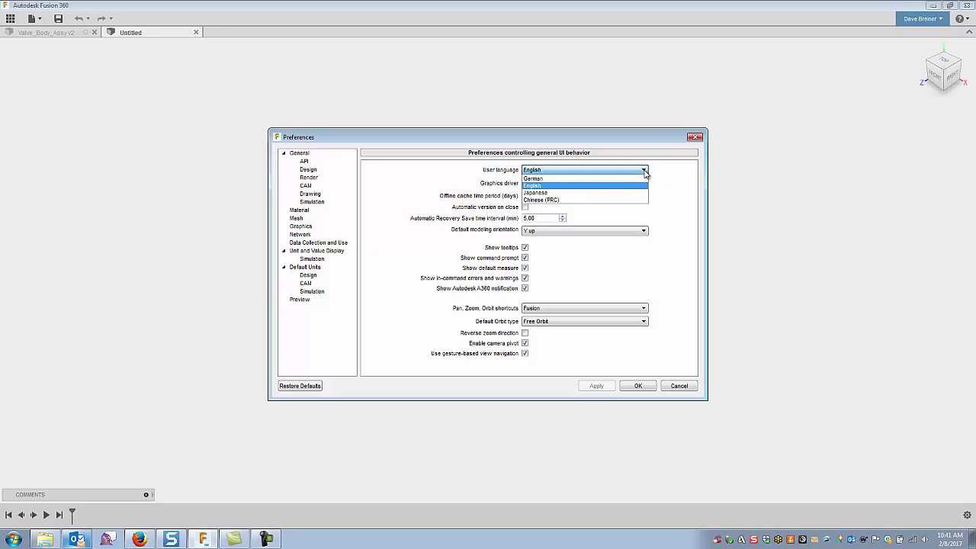
left_click(644, 172)
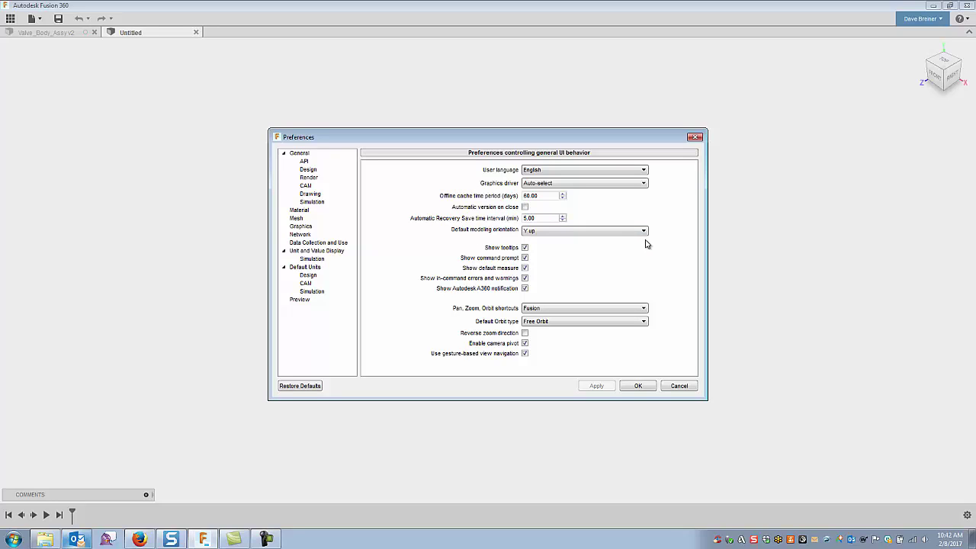
left_click(644, 231)
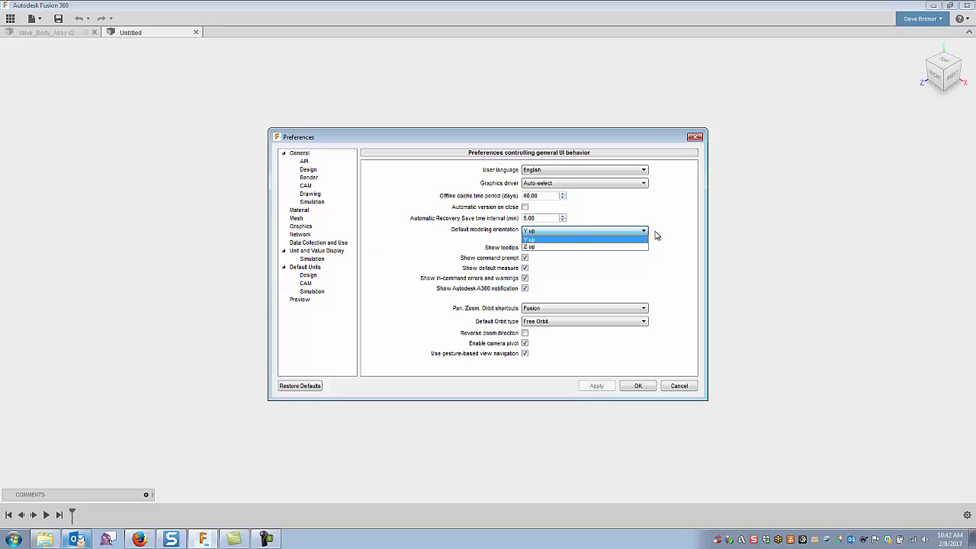
left_click(675, 234)
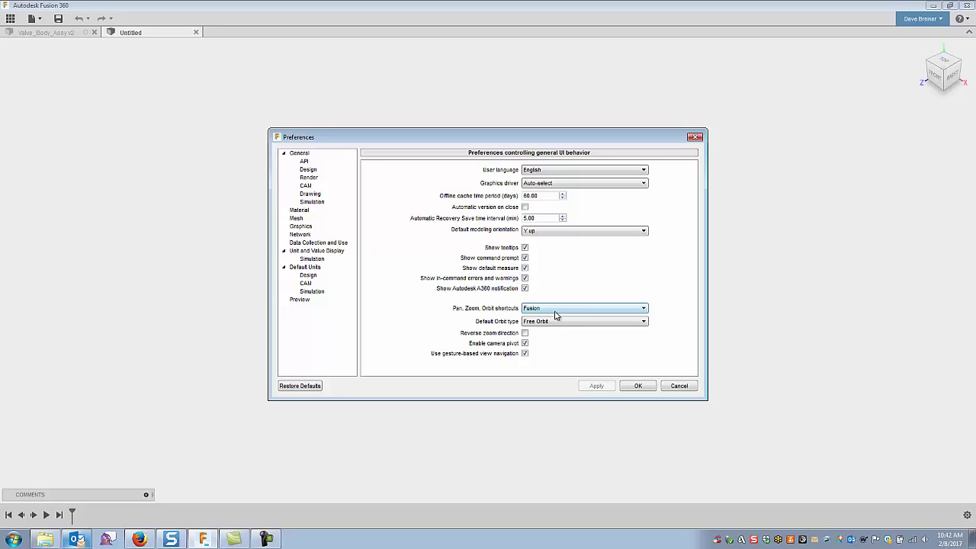
left_click(644, 308)
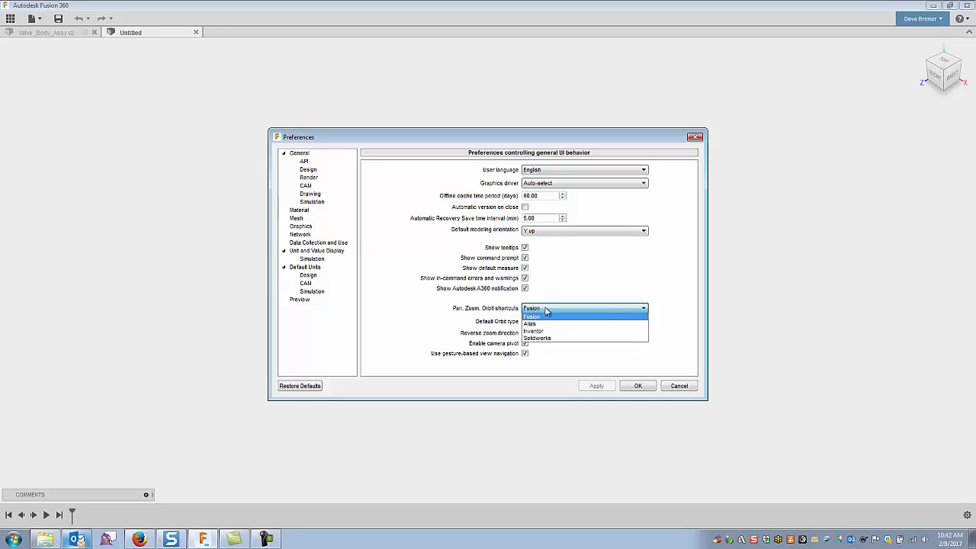
left_click(491, 309)
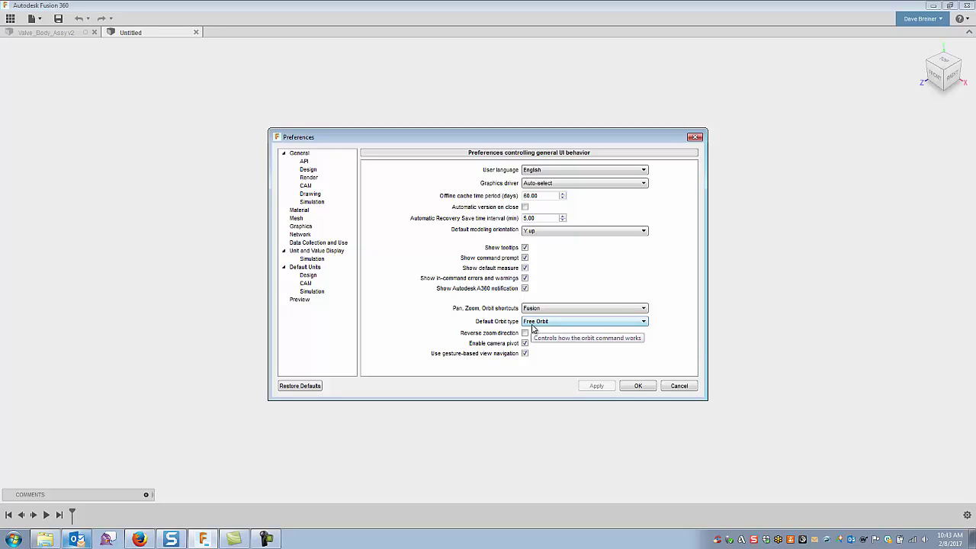
left_click(644, 323)
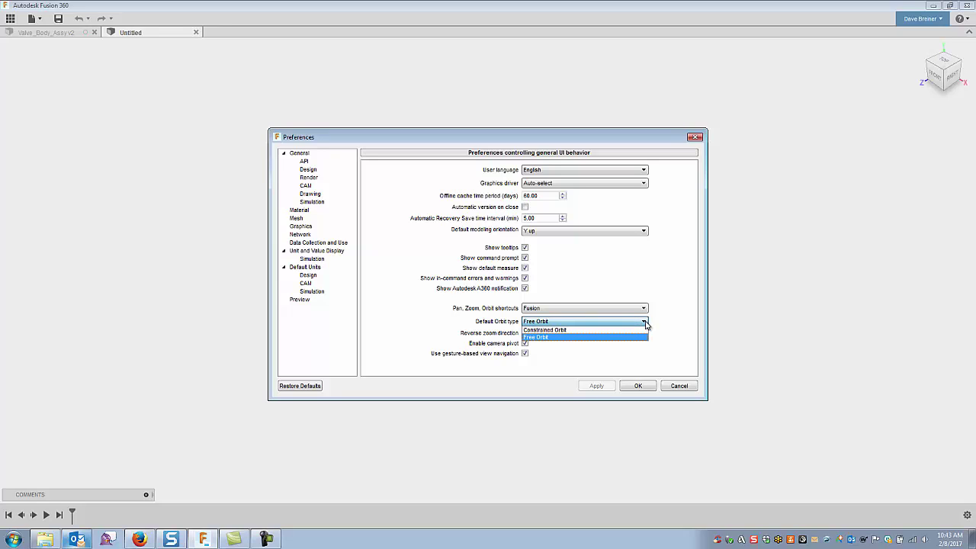
left_click(670, 326)
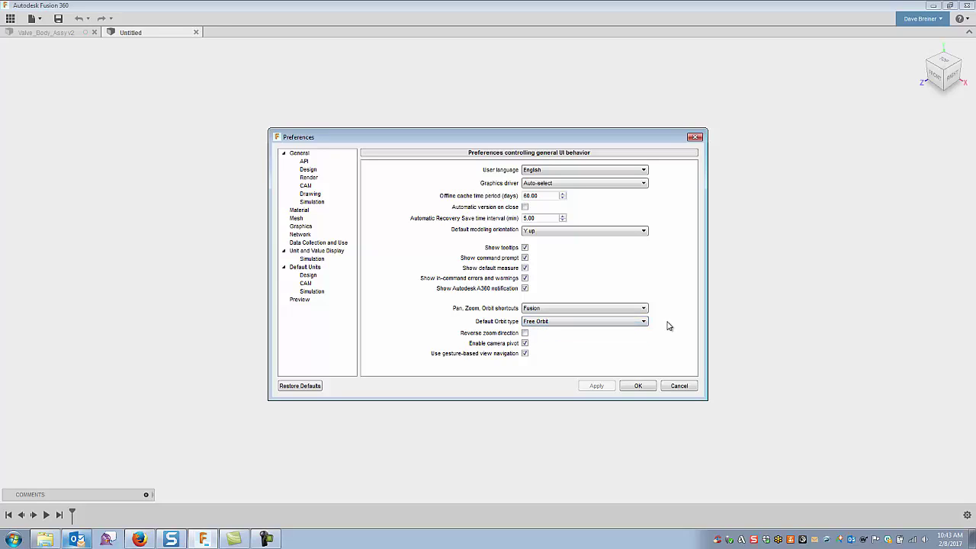
left_click(651, 386)
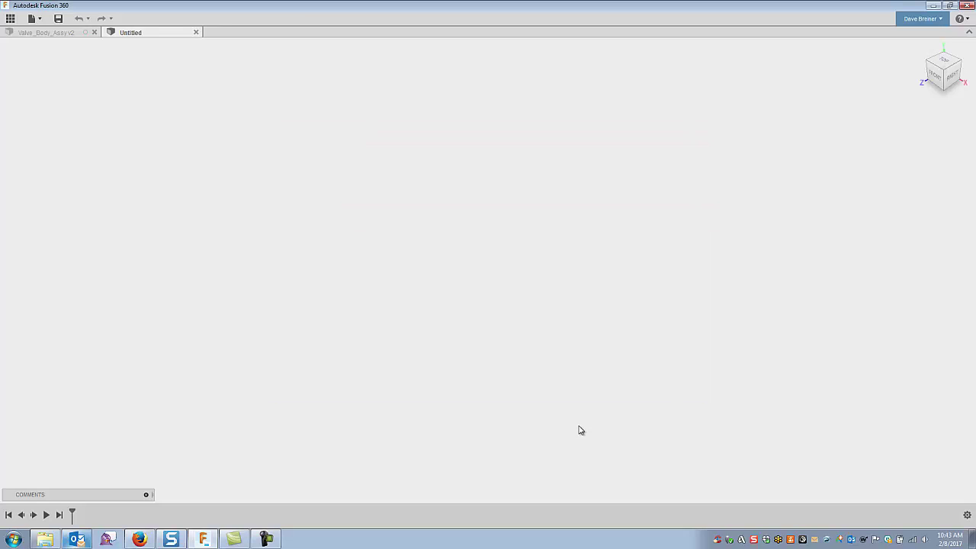
Step: Set the default orbit type to Constrained Orbit in the general preferences and apply it
left_click(923, 50)
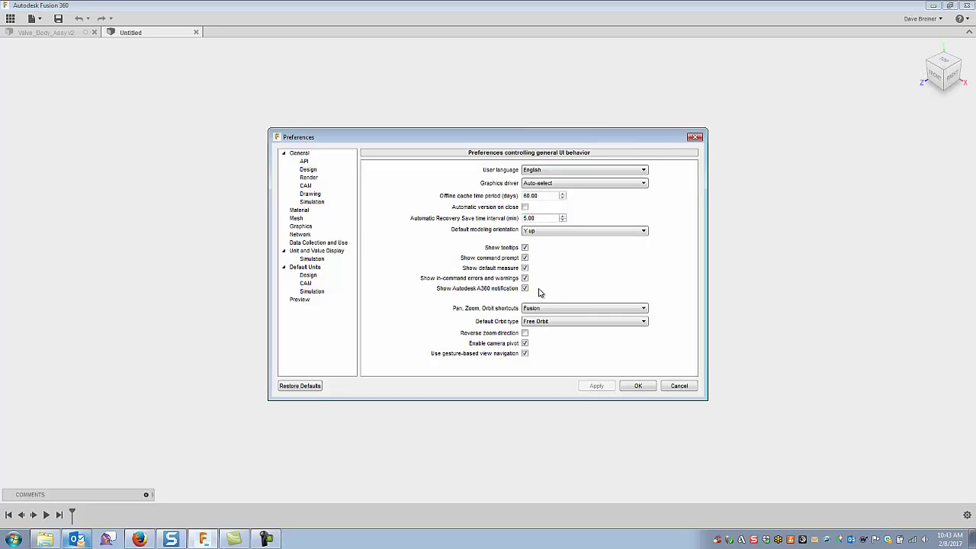
left_click(643, 321)
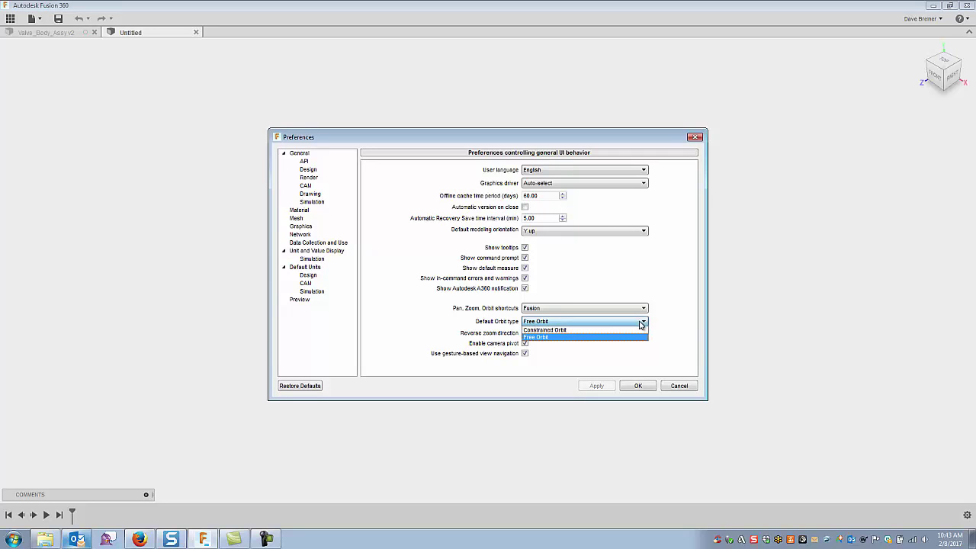
left_click(570, 338)
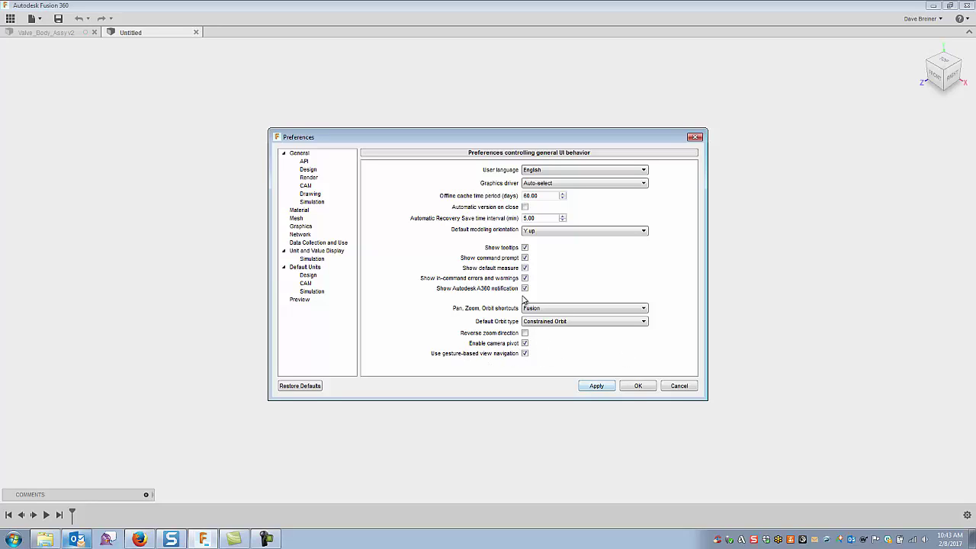
left_click(594, 386)
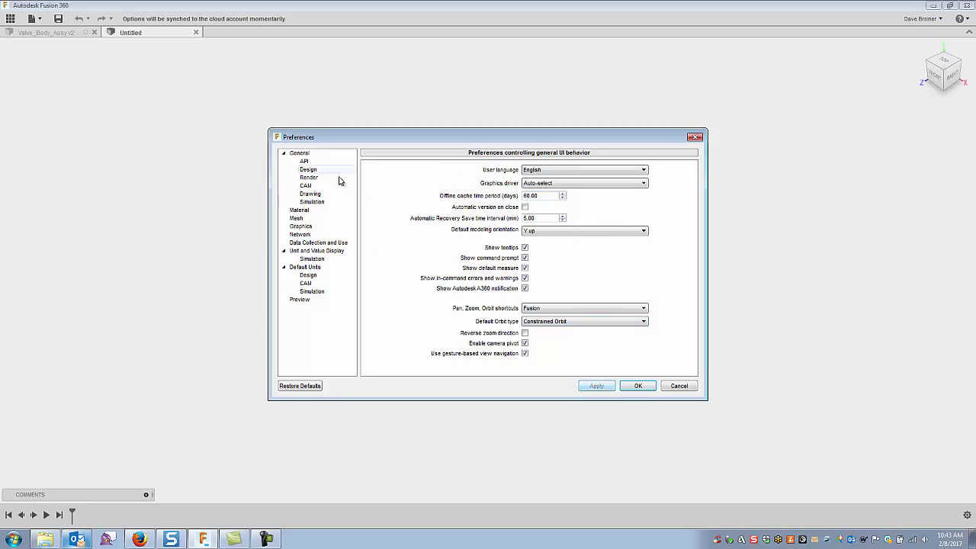
Step: Examine the API and general Design preferences, and close the Preferences without changes
left_click(311, 162)
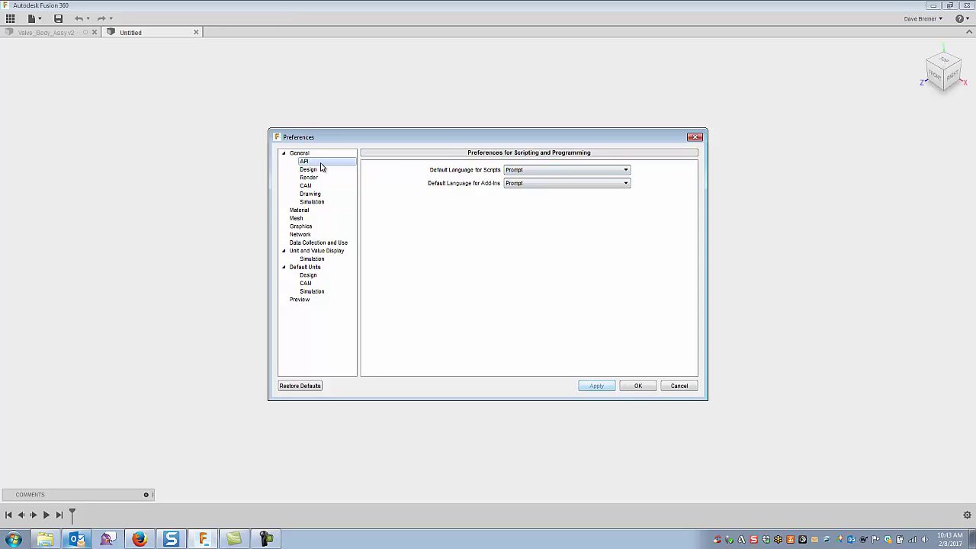
left_click(312, 169)
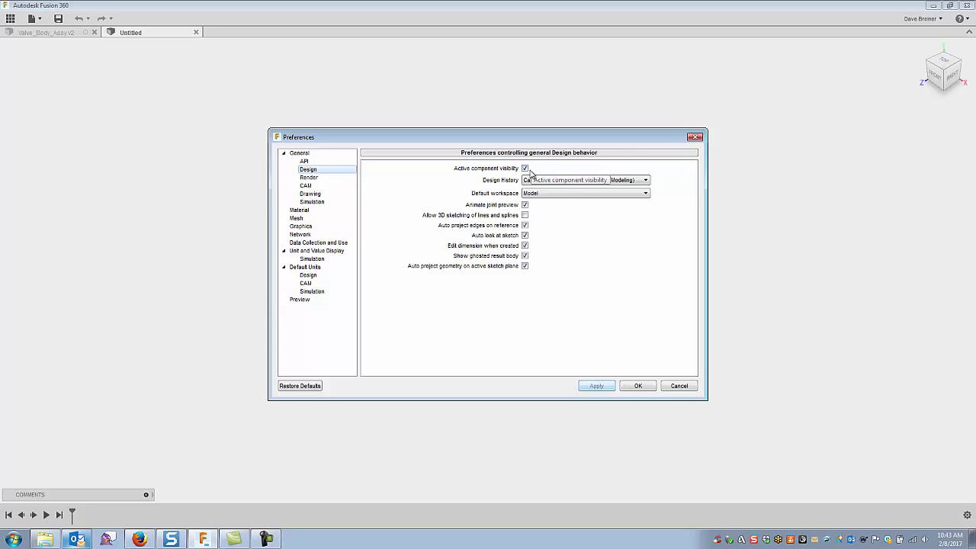
left_click(679, 387)
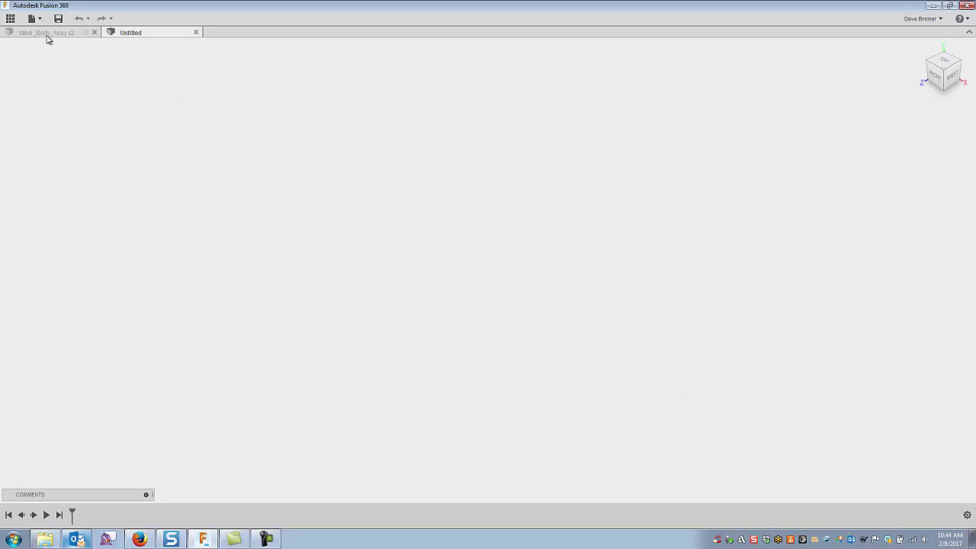
Step: Activate the end plate component in the Valve_Body_Assy v2 design, undo the activation and return to the Untitled design
left_click(46, 35)
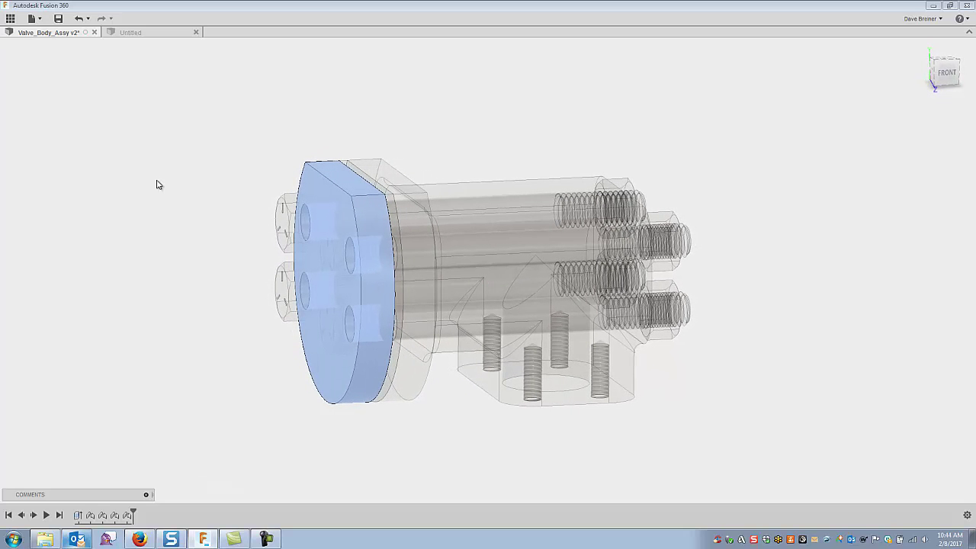
left_click(79, 18)
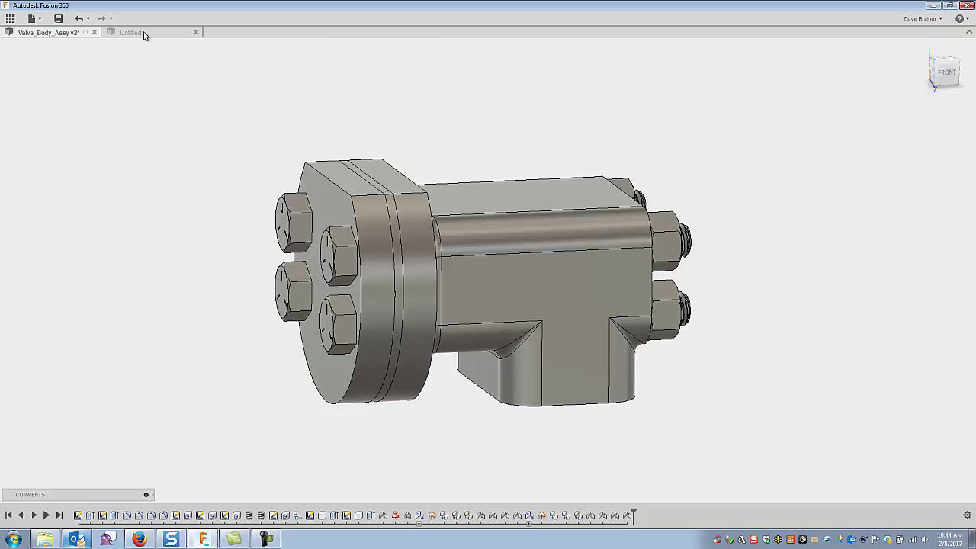
left_click(151, 32)
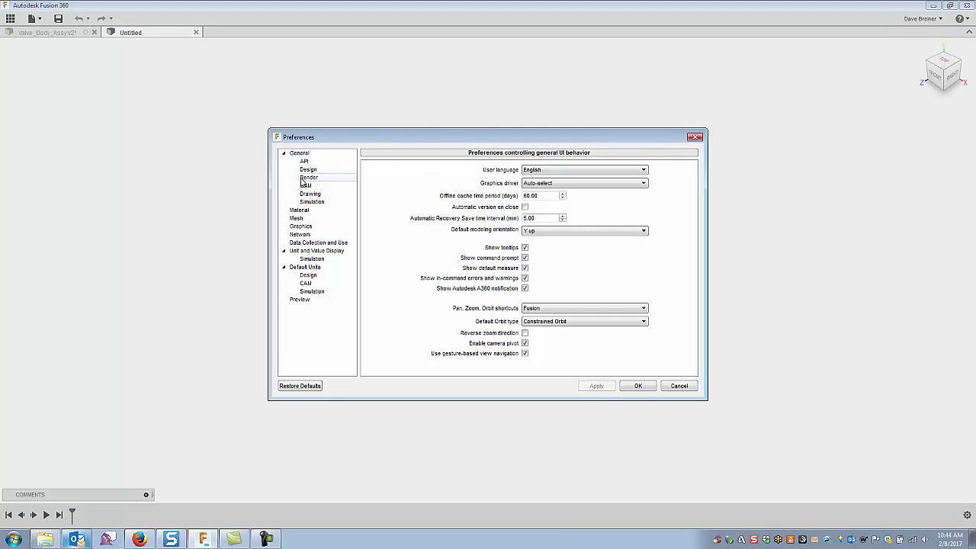
Step: In the general Design preferences, review the default workspace choices, enable 3D sketching of lines and splines, and apply
left_click(307, 170)
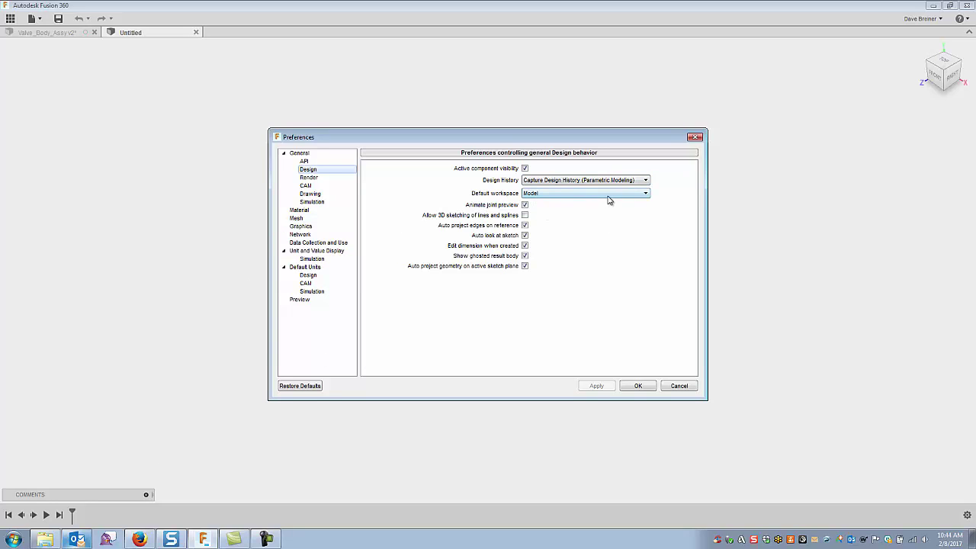
left_click(645, 195)
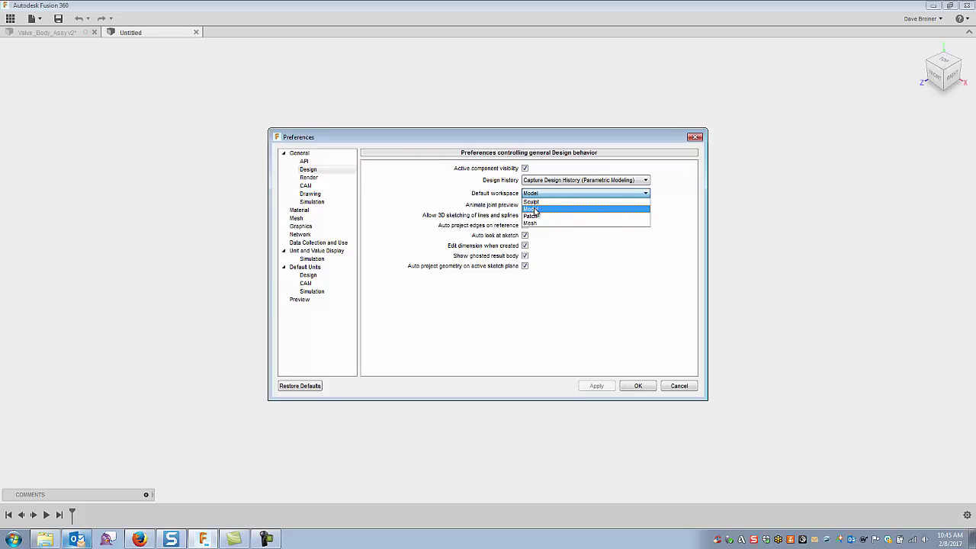
left_click(621, 257)
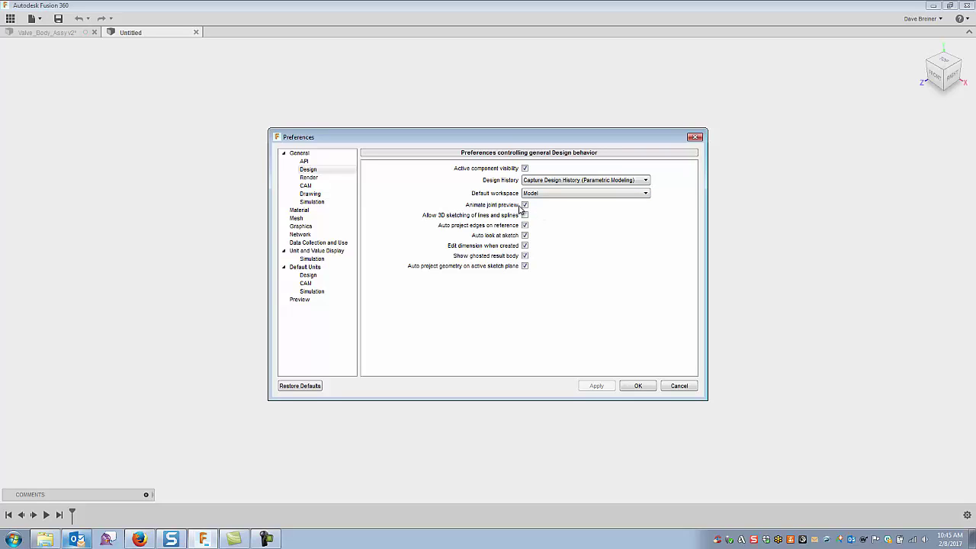
left_click(525, 215)
left_click(525, 216)
left_click(596, 386)
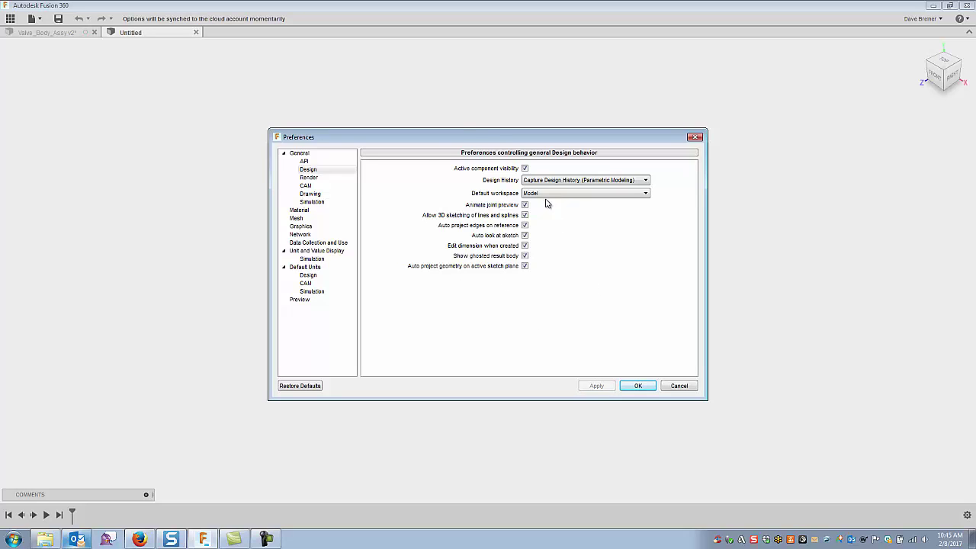
Step: Examine the Render, CAM, Drawing and general Simulation preferences, including the available drawing standards
left_click(311, 177)
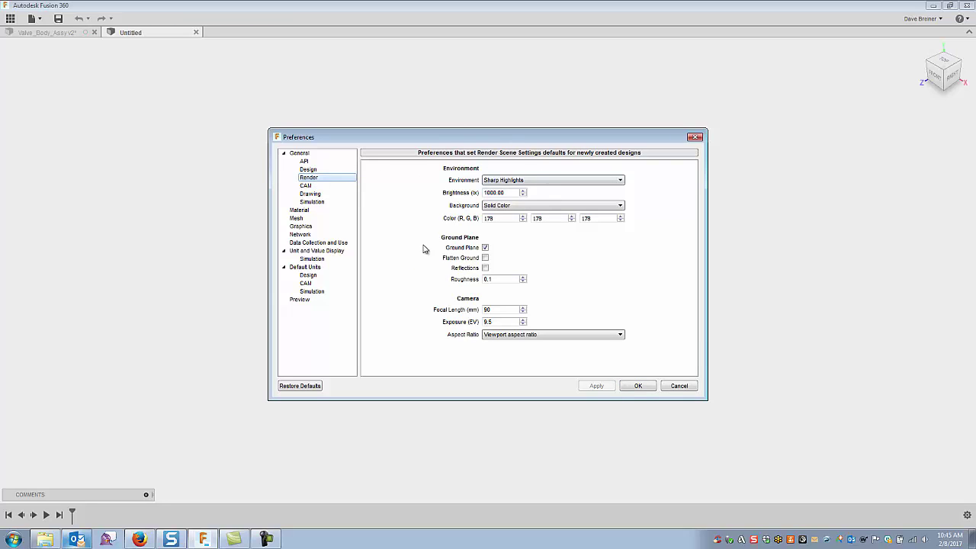
left_click(306, 186)
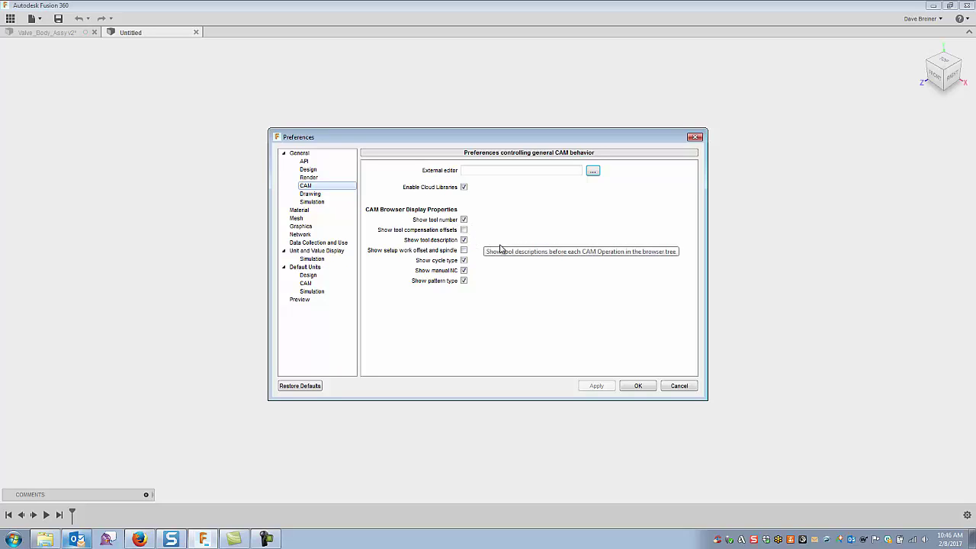
left_click(323, 195)
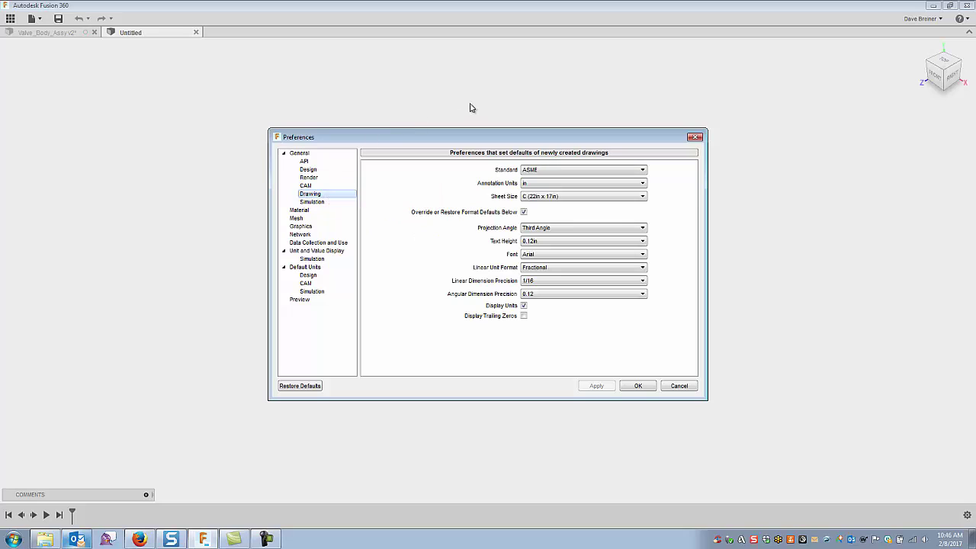
left_click(643, 170)
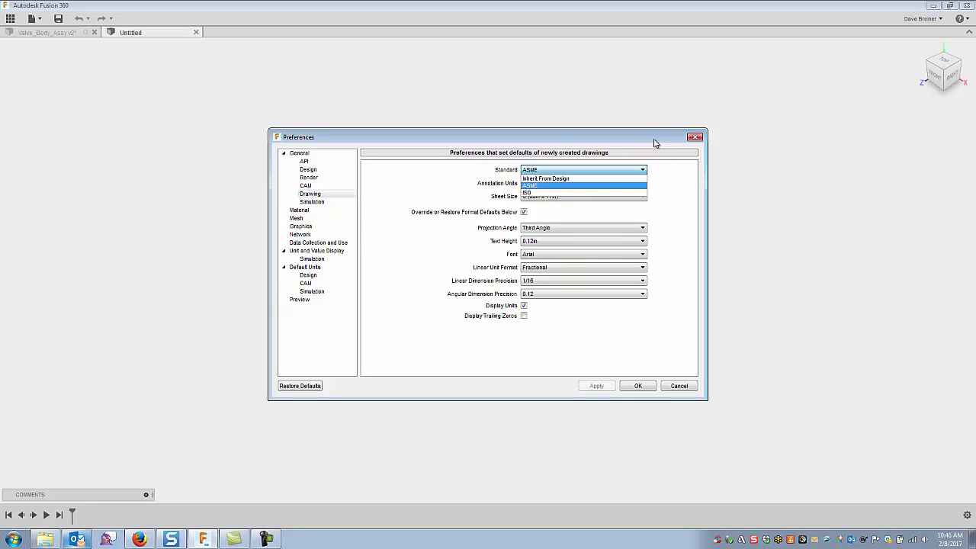
left_click(654, 141)
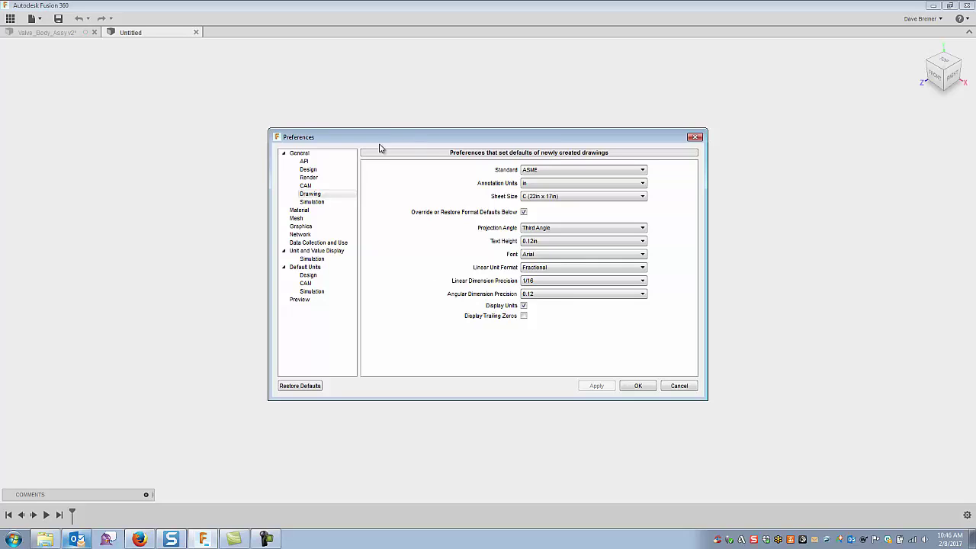
left_click(314, 203)
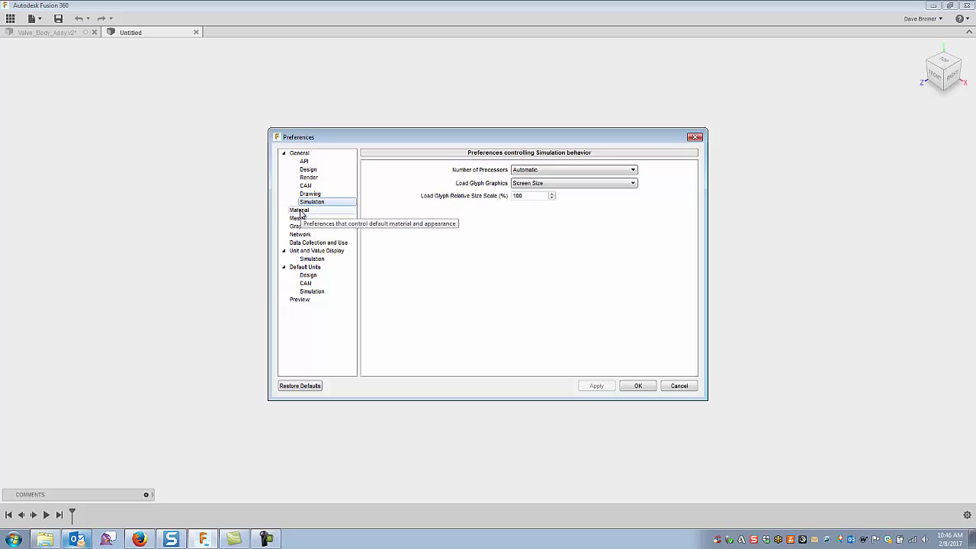
Step: Examine the default Material preferences and browse the physical material names in the Metal category without changing the selection
left_click(300, 211)
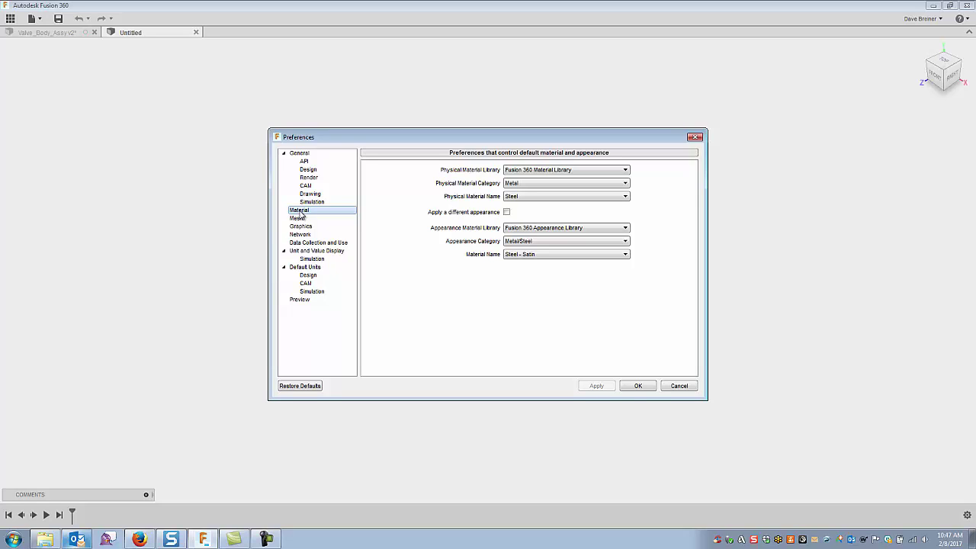
left_click(625, 197)
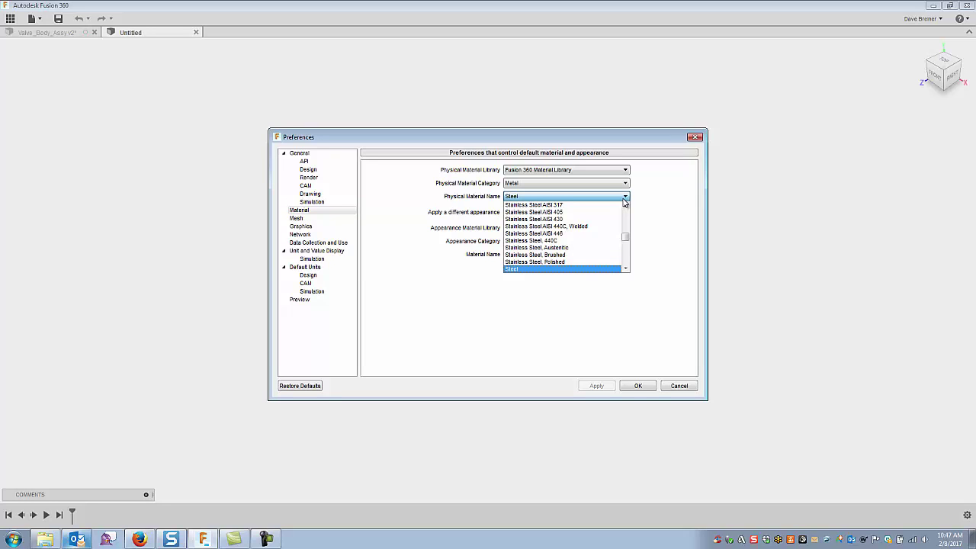
scroll(627, 236, "up", 3)
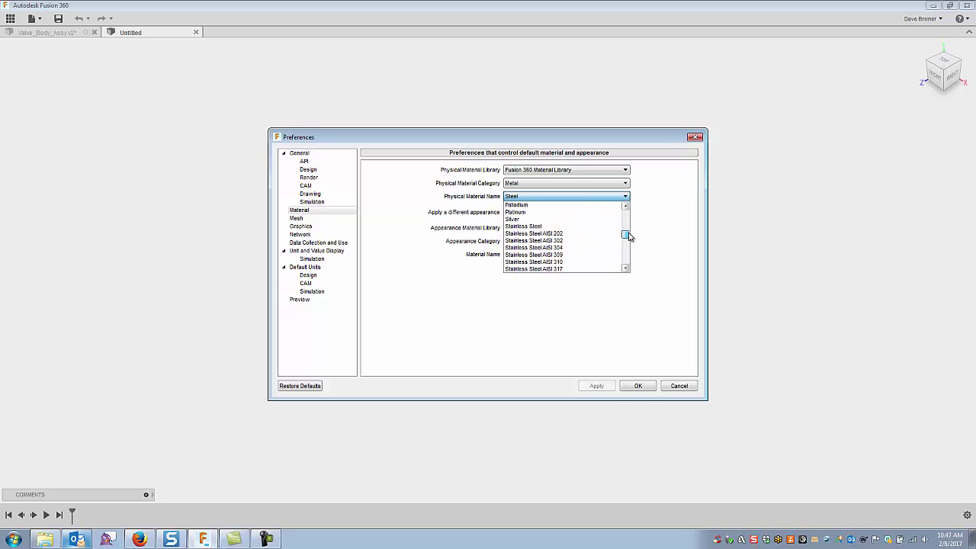
scroll(627, 236, "down", 4)
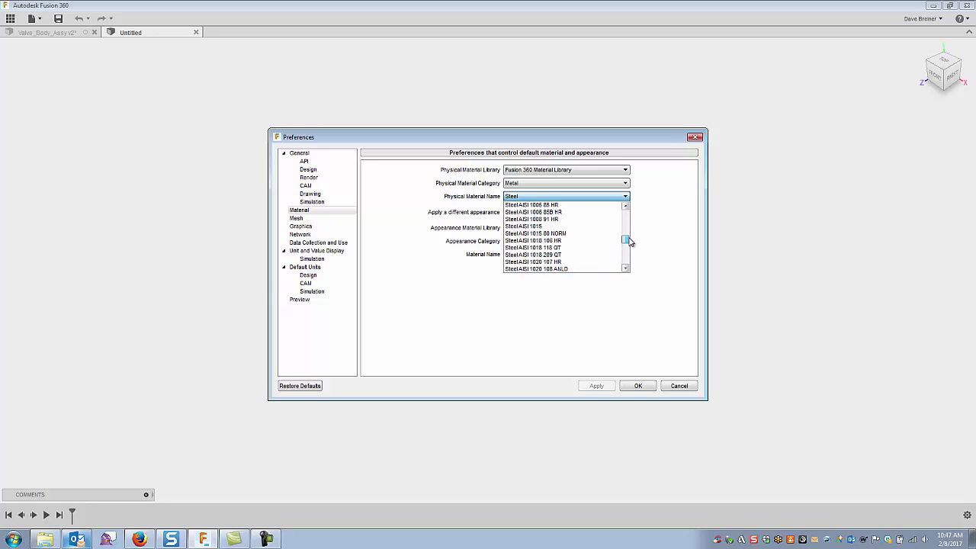
scroll(627, 239, "down", 1)
scroll(627, 239, "up", 2)
scroll(627, 239, "down", 1)
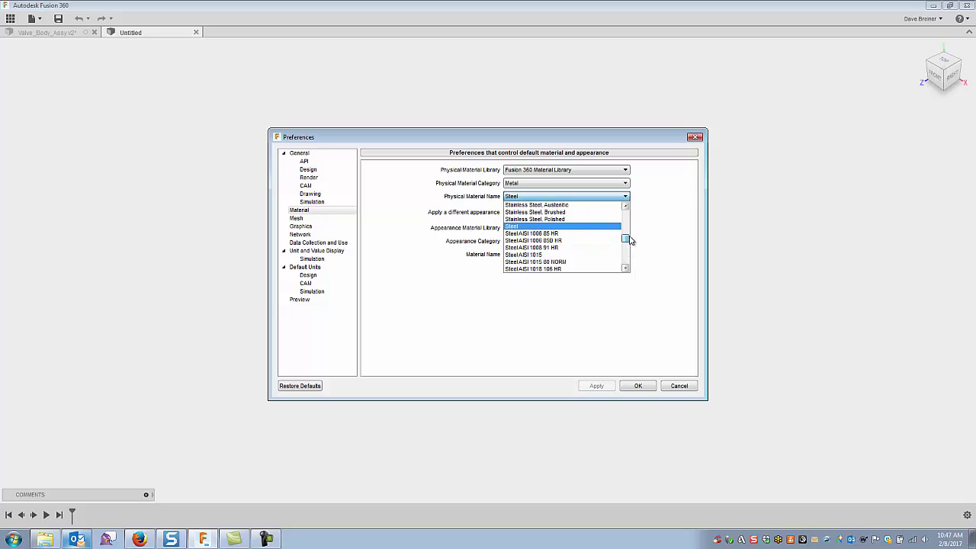
left_click(651, 200)
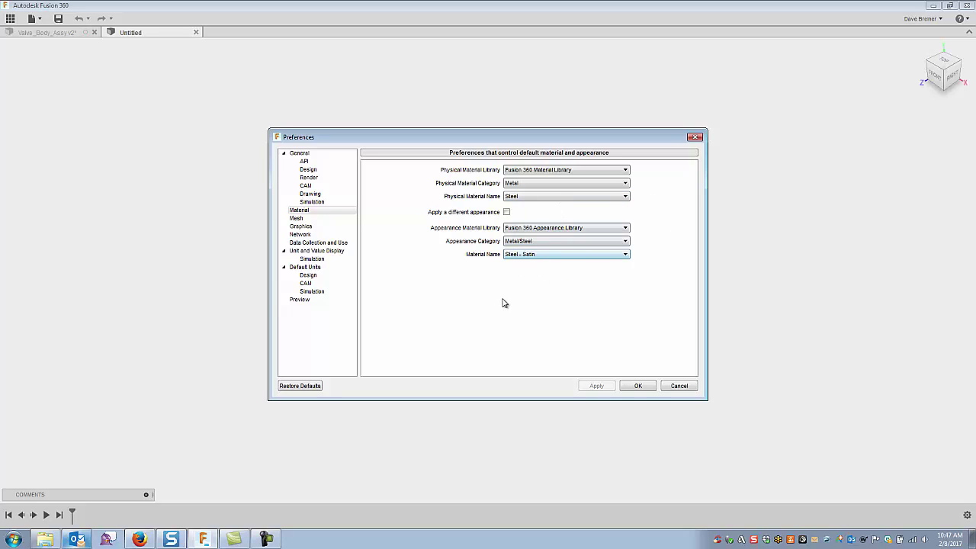
Step: Review the Mesh, Graphics, Network and Data Collection and Use preferences, enlarging the dialog to show all the data collection options
left_click(296, 219)
left_click(304, 226)
left_click(314, 235)
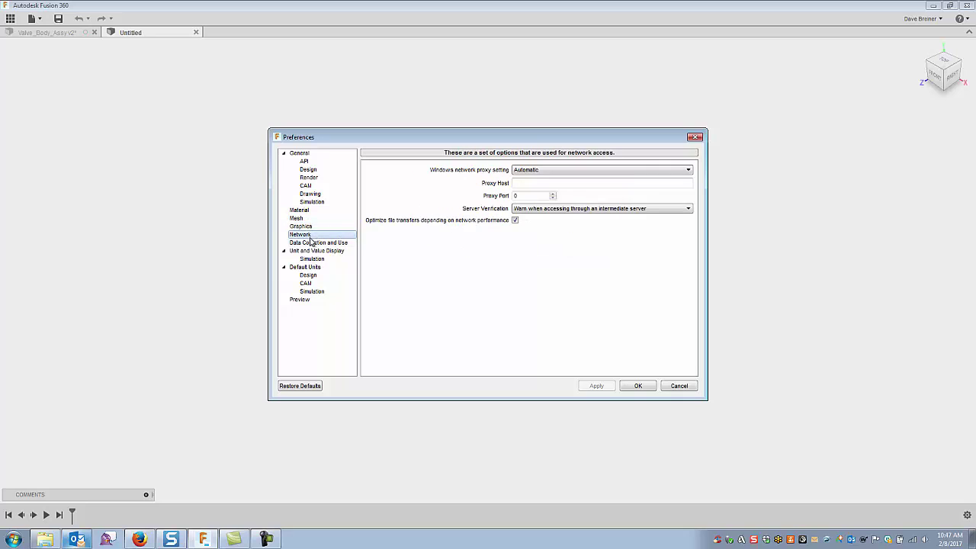
left_click(317, 243)
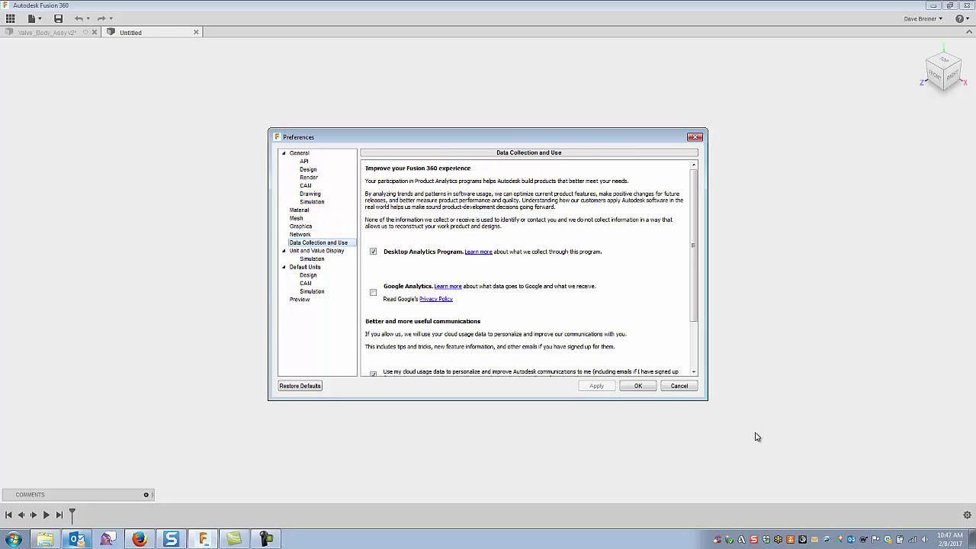
left_click_drag(707, 399, 721, 464)
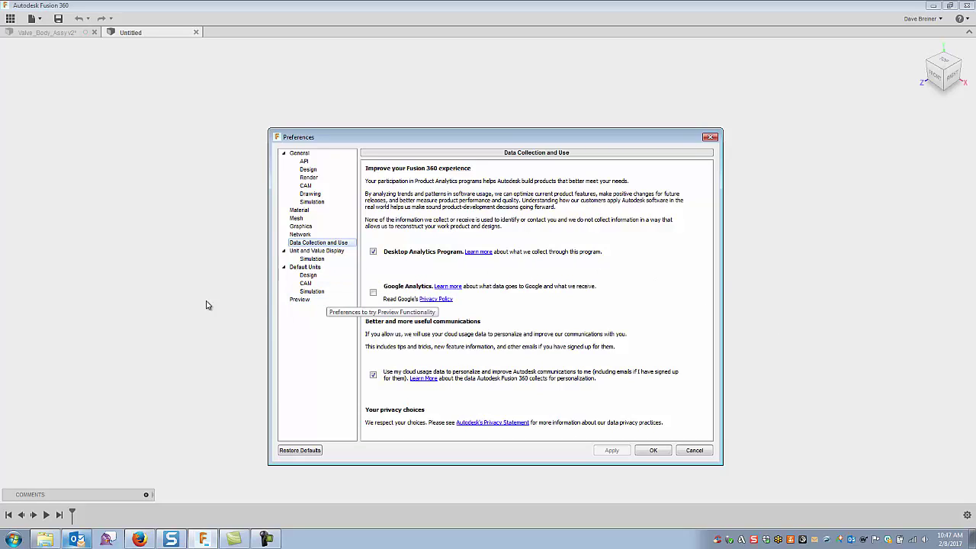
Step: Examine the Unit and Value Display preferences, including the decimal point and material unit choices, and its Simulation precision settings
left_click(312, 251)
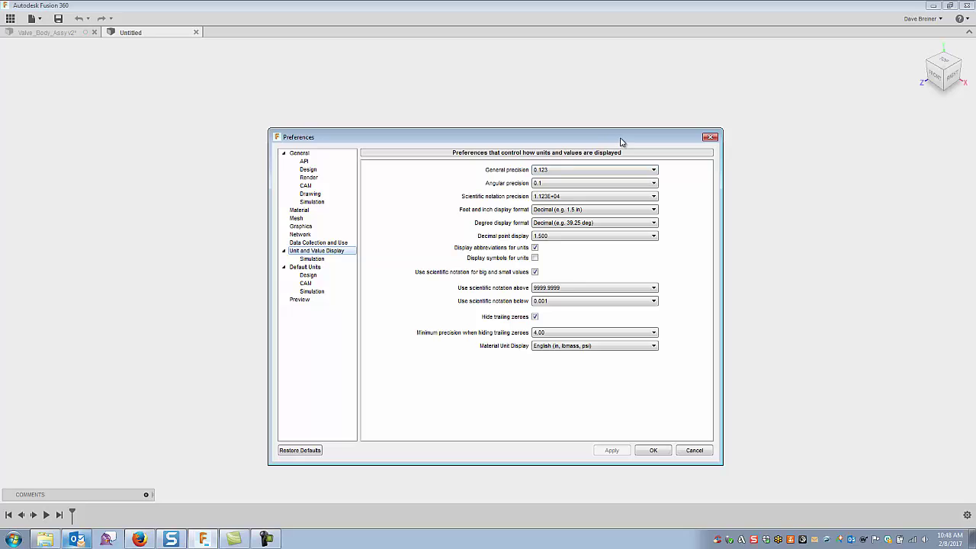
left_click_drag(621, 142, 617, 121)
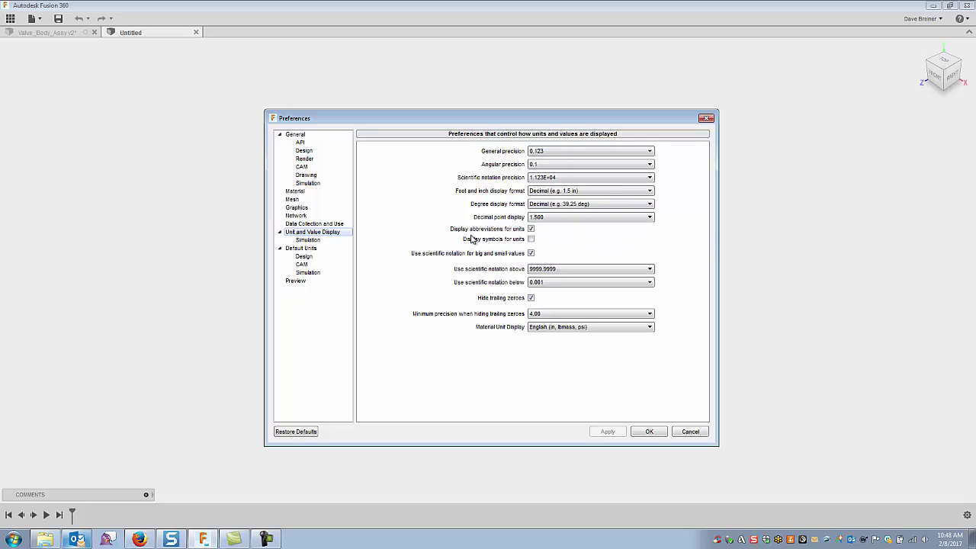
left_click(647, 218)
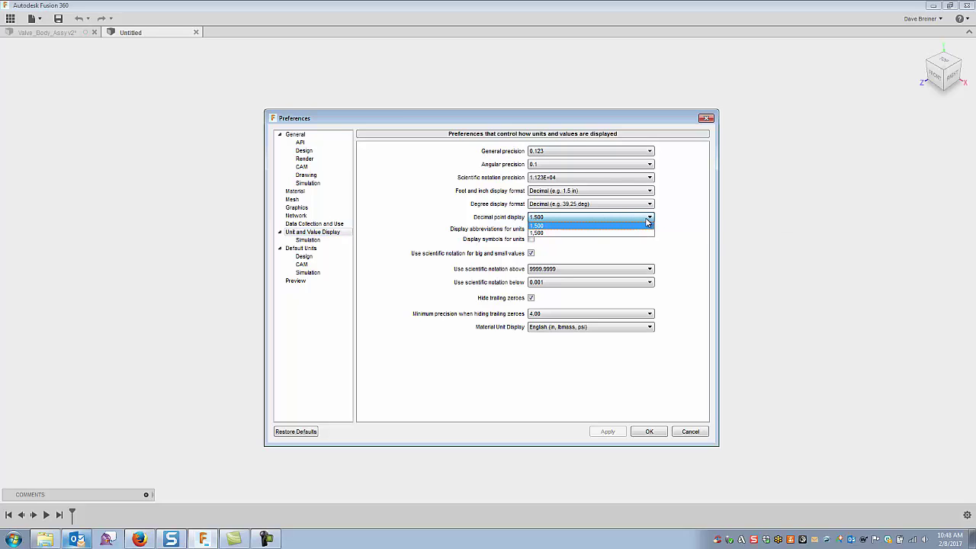
left_click(647, 221)
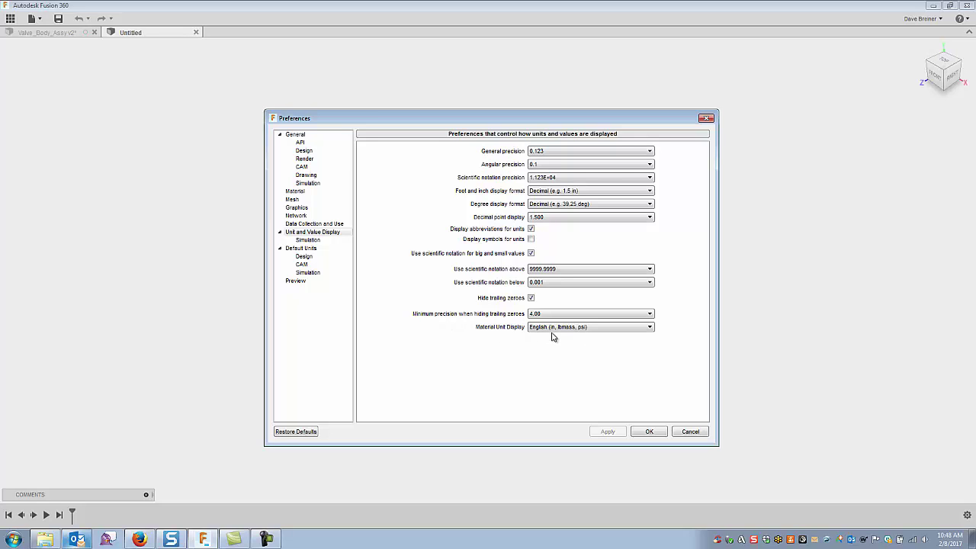
left_click(650, 327)
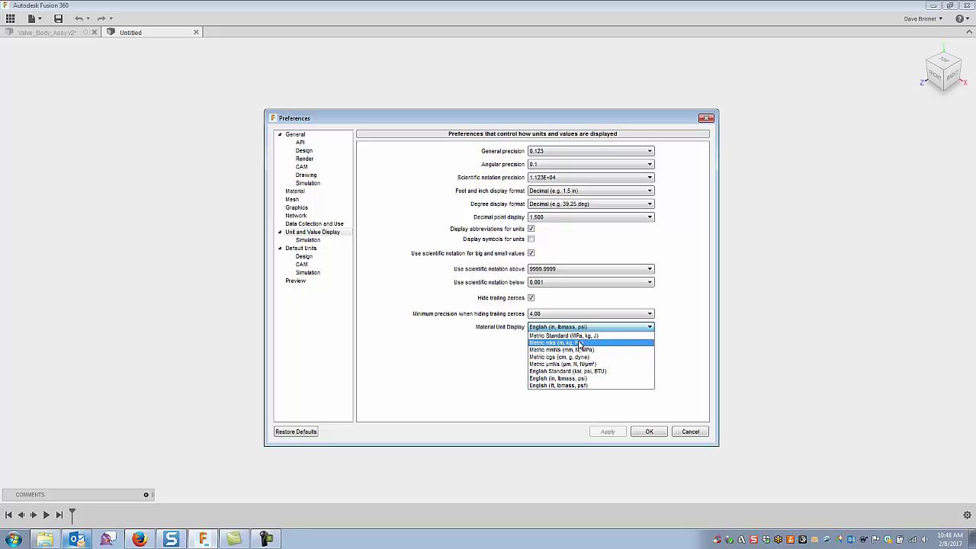
left_click(500, 329)
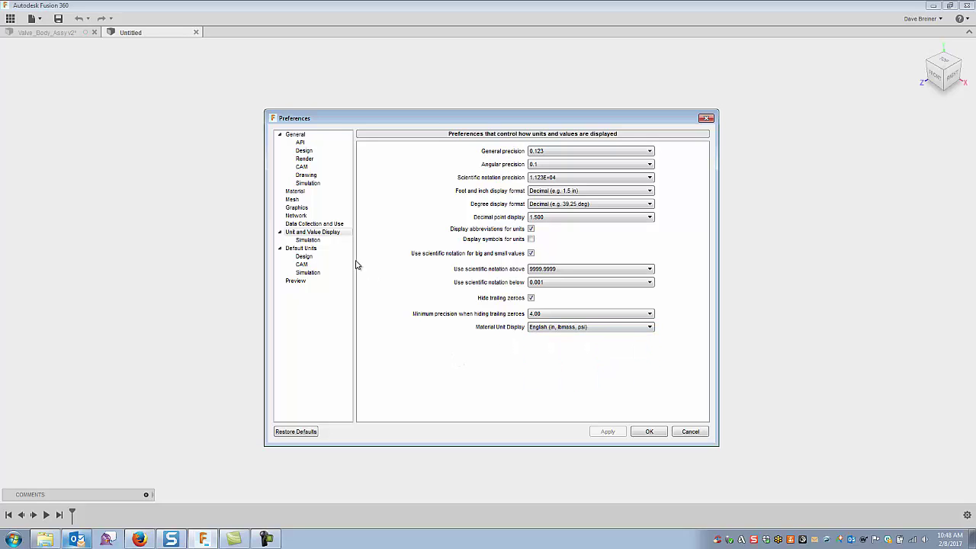
left_click(319, 242)
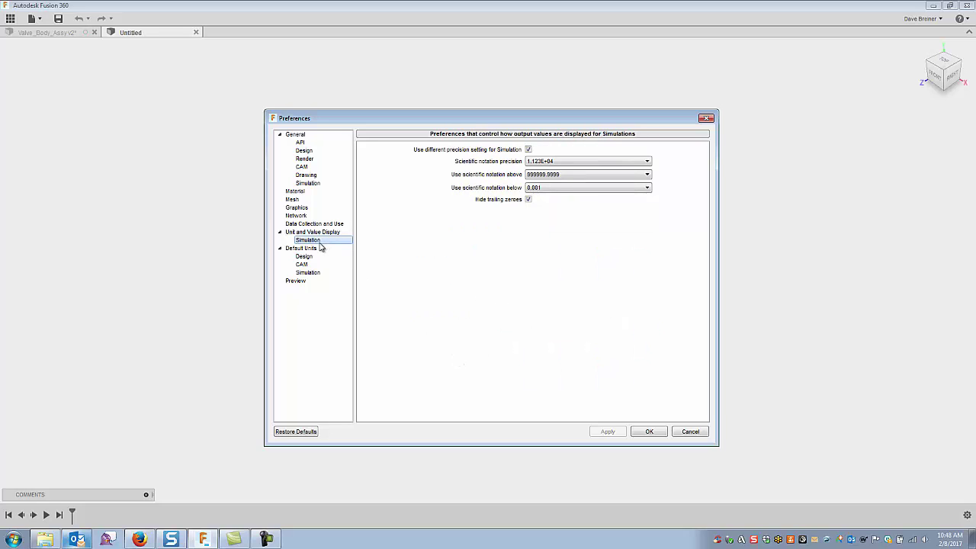
Step: Examine the Default Units preferences for Design and Simulation, including the unit choices for new designs
left_click(321, 248)
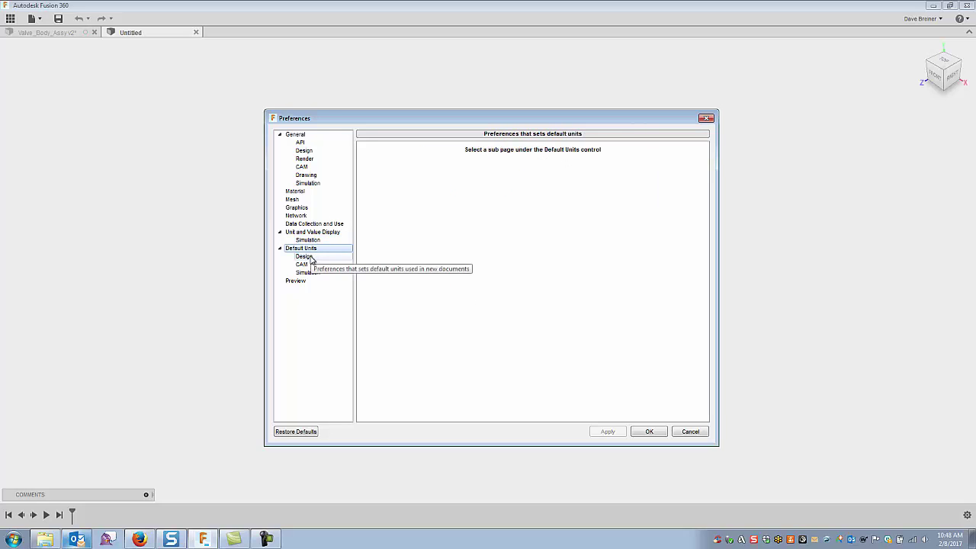
left_click(305, 257)
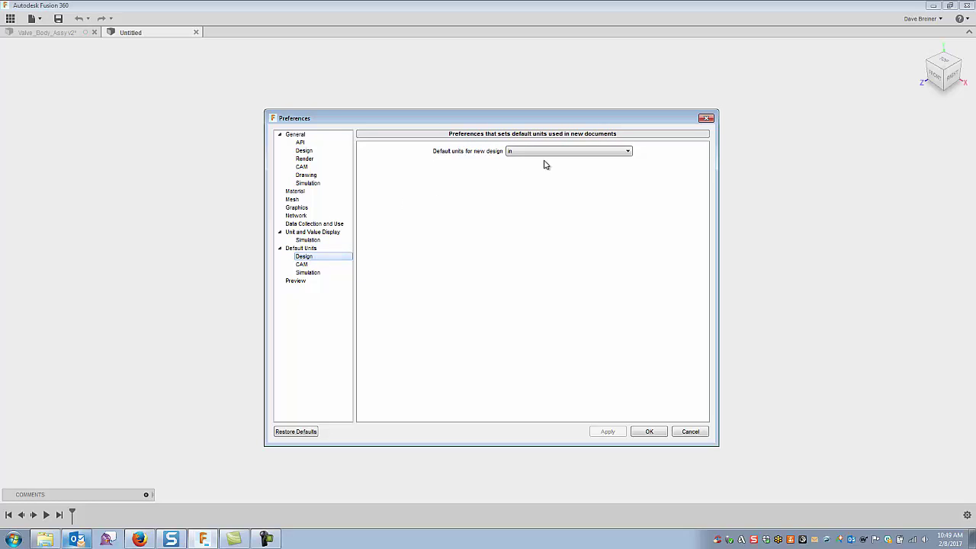
left_click(628, 152)
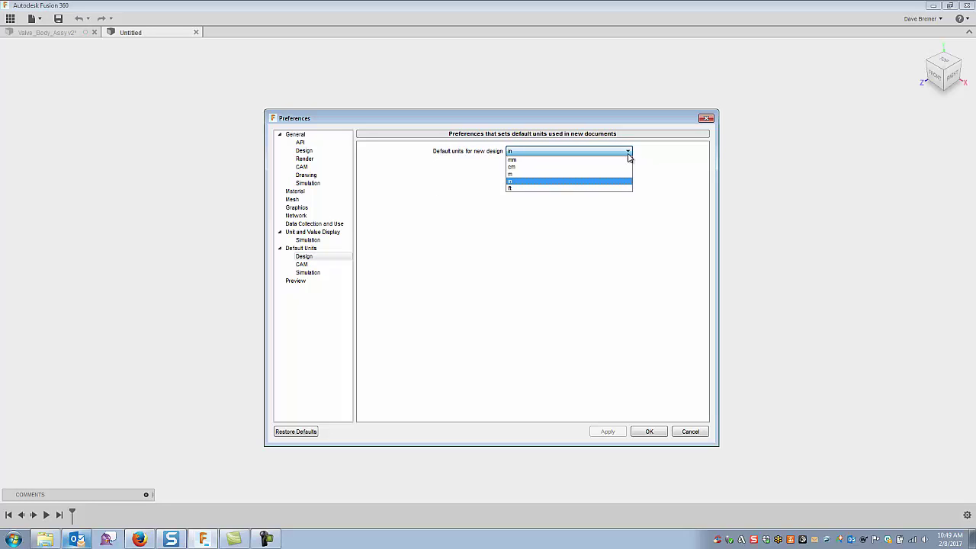
left_click(430, 165)
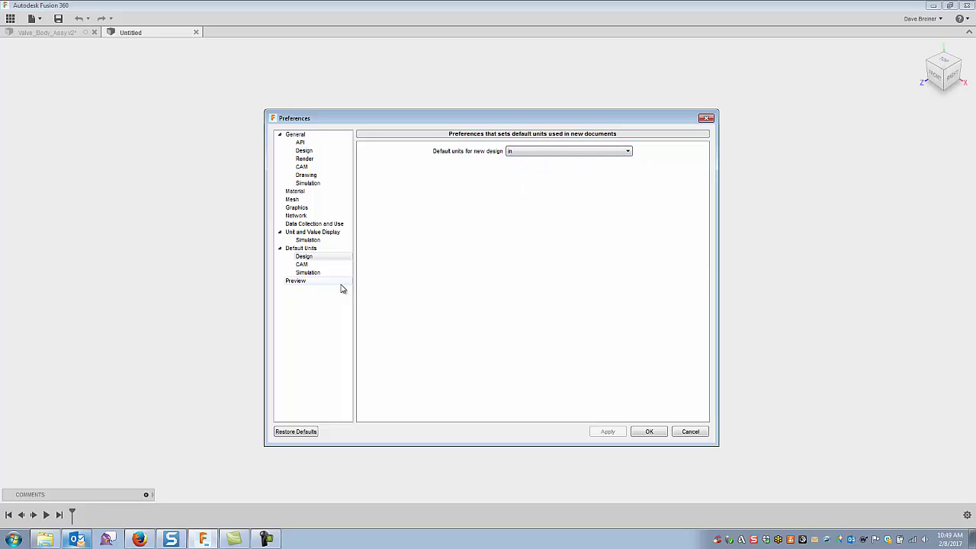
left_click(307, 272)
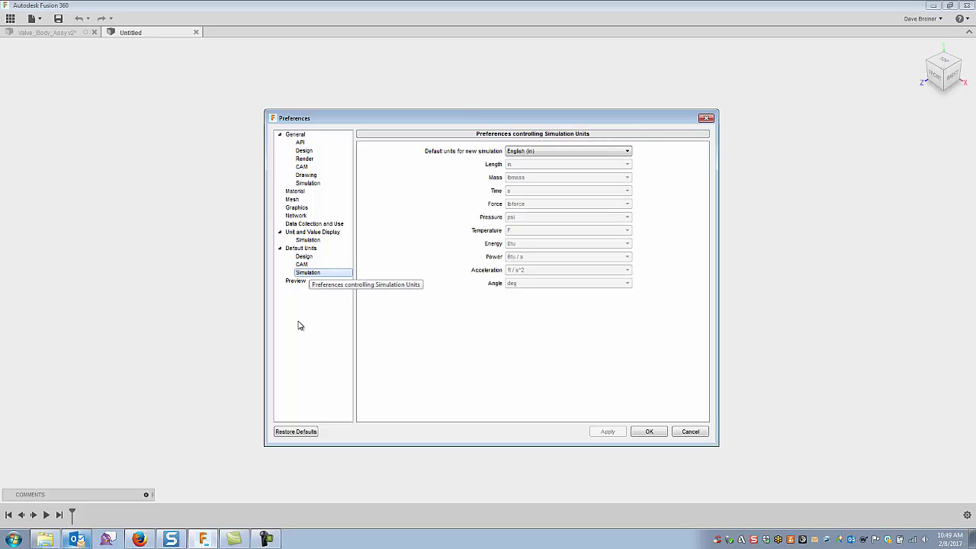
Step: Review the Preview functionality options and close the Preferences without changes
left_click(296, 282)
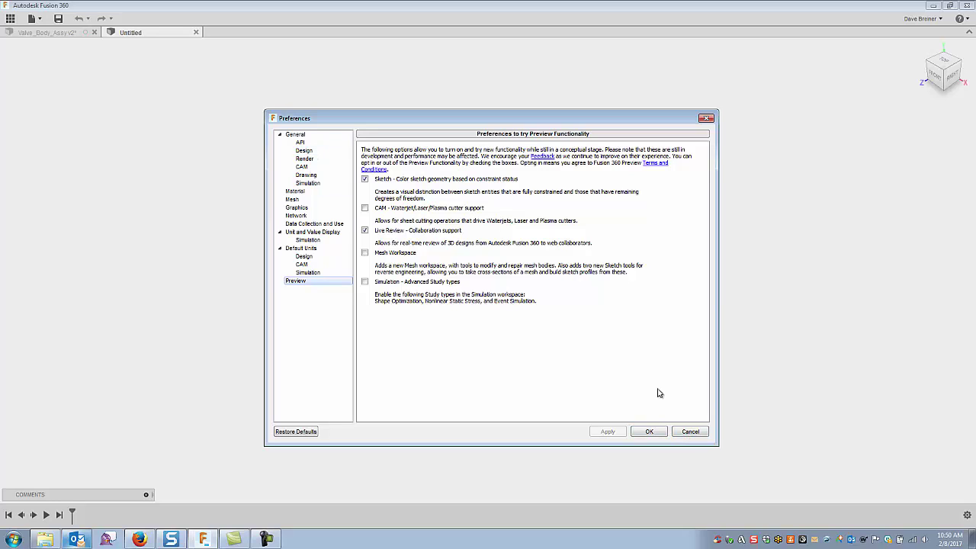
left_click(688, 432)
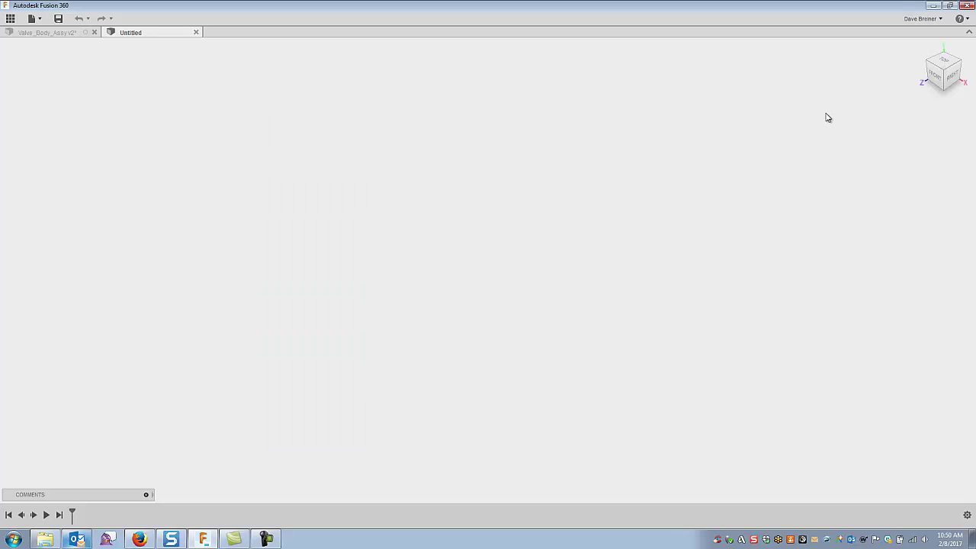